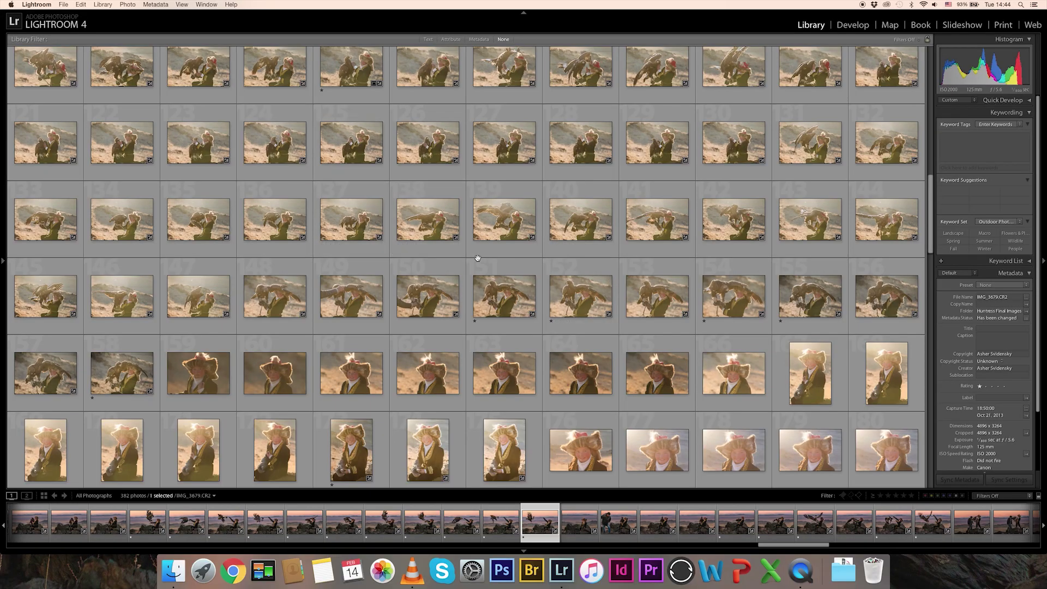
# - Open the eagle portrait IMG_3365 in the Loupe view, advance to IMG_3368 and rate it one star
pyautogui.click(505, 293)
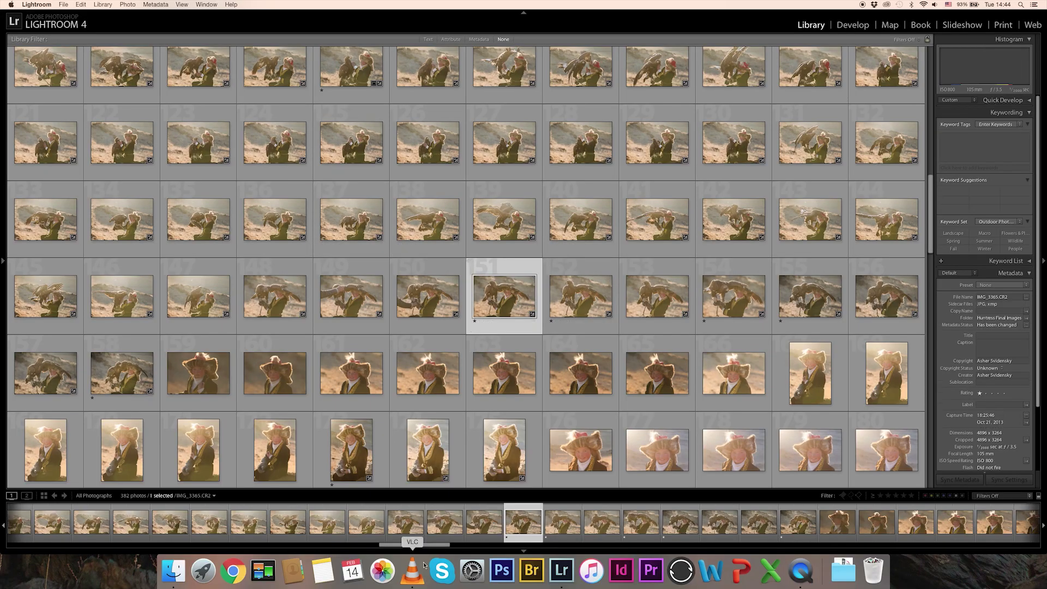
pyautogui.press('e')
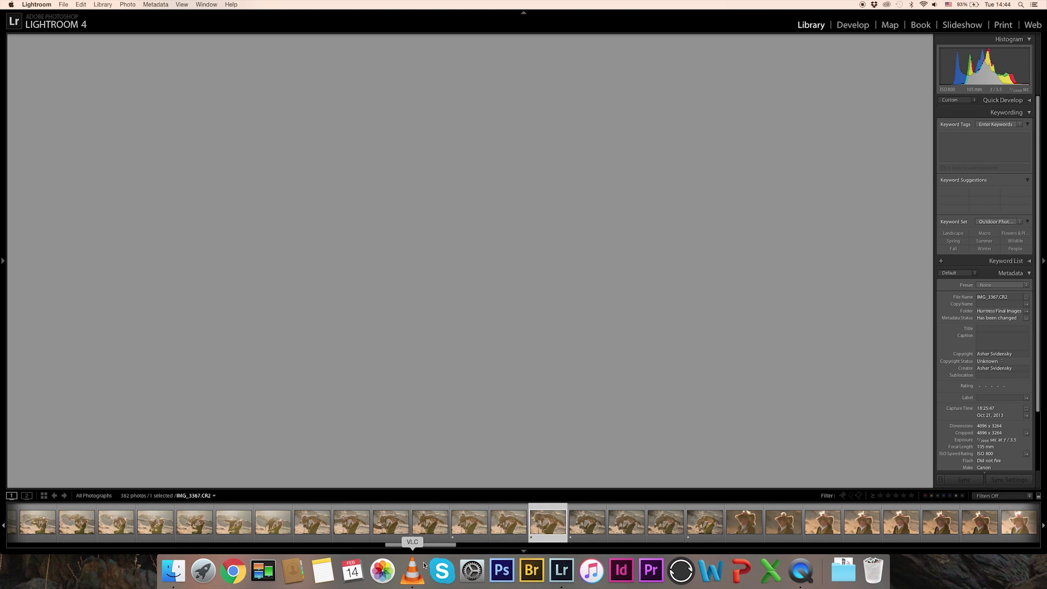
pyautogui.press('Right')
pyautogui.press('1')
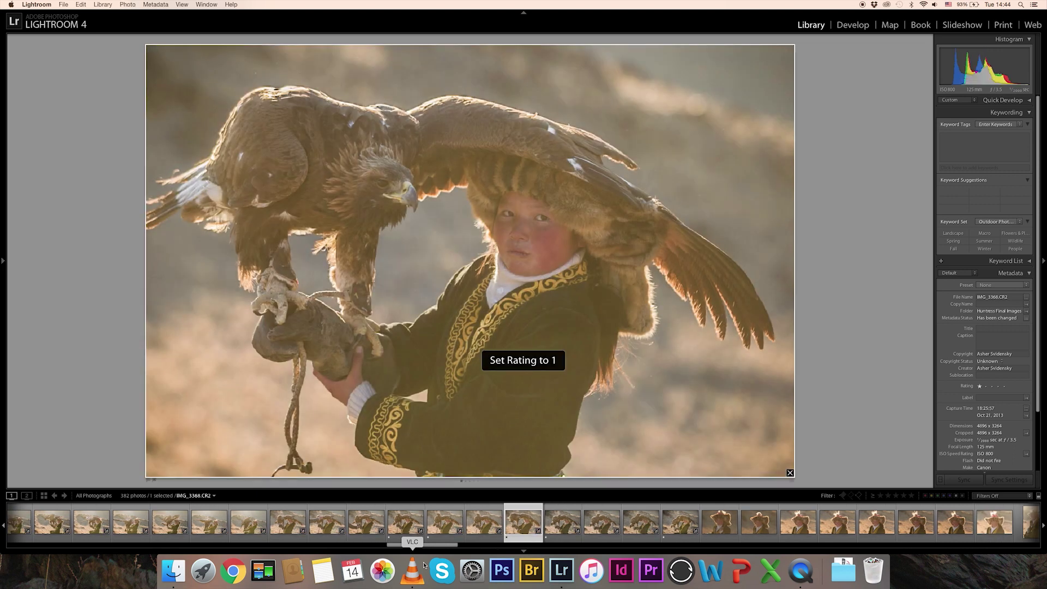
# - Advance through the following eagle portraits to IMG_3376 and rate it one star
pyautogui.press('Right')
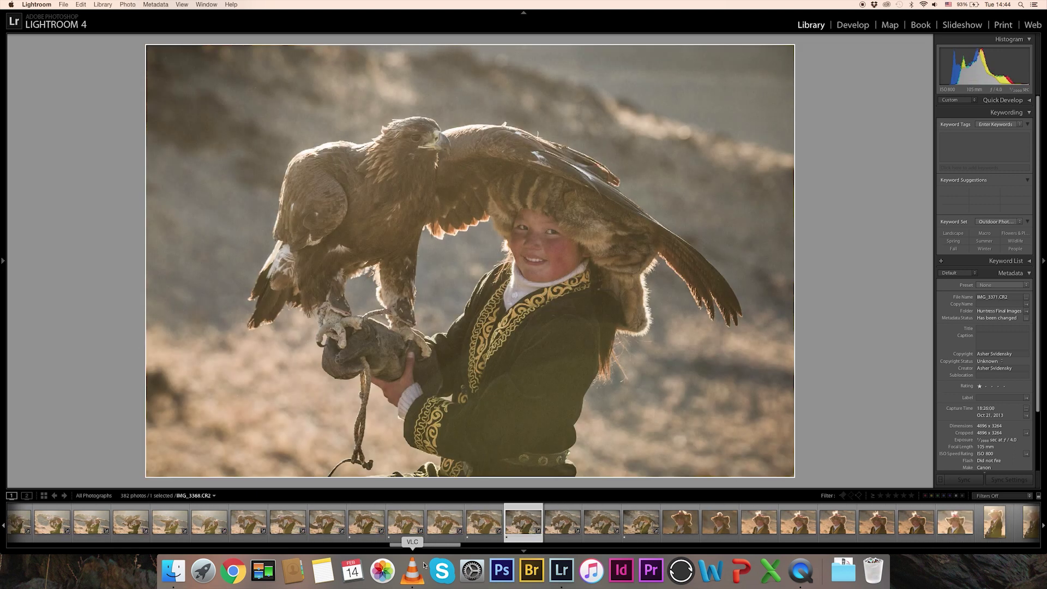
pyautogui.press('Right')
pyautogui.press('Right')
pyautogui.press('Right')
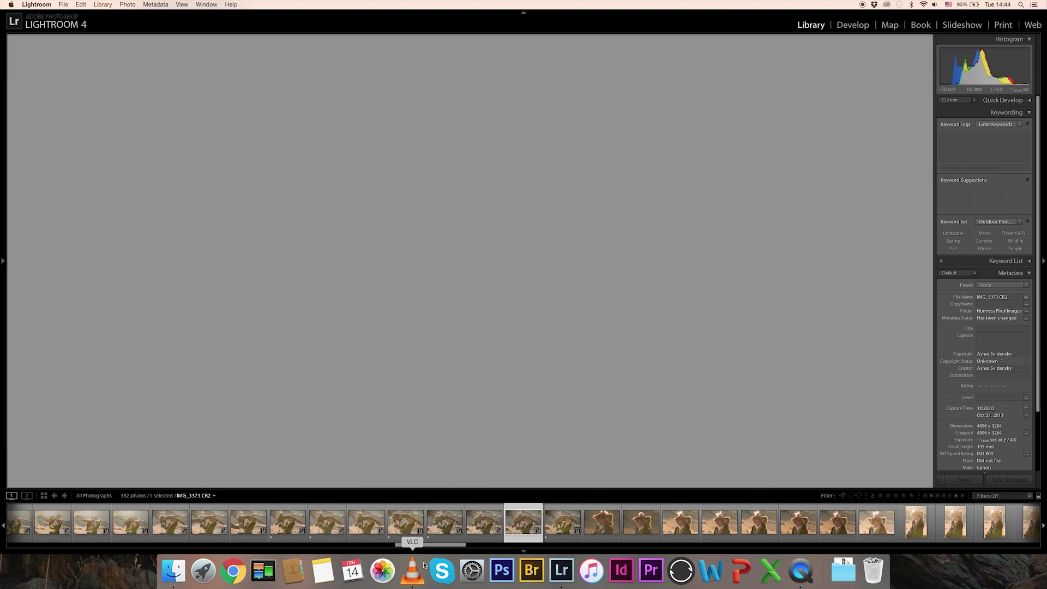
pyautogui.press('Right')
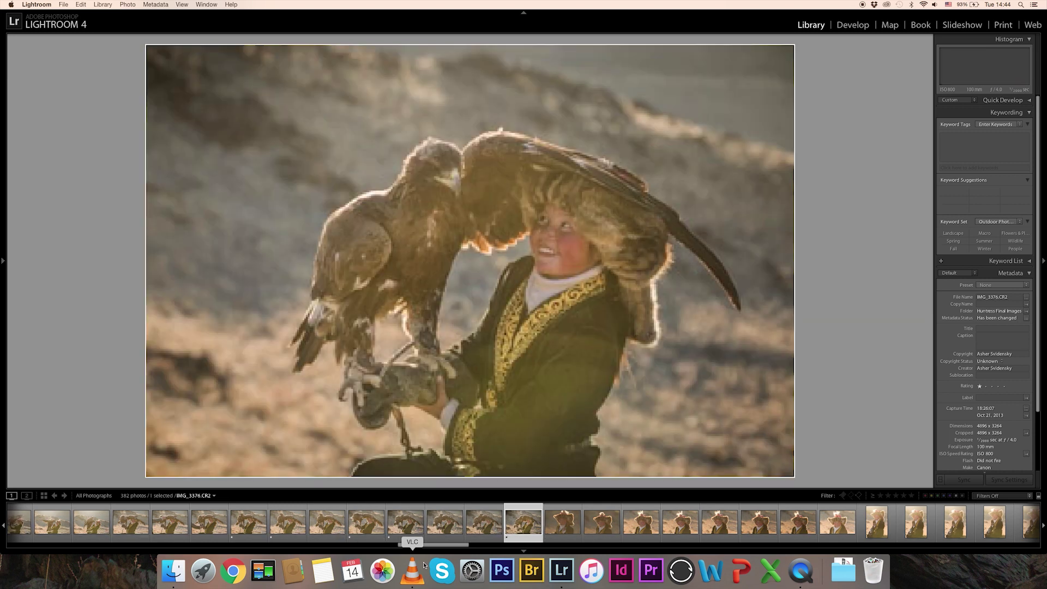
pyautogui.press('1')
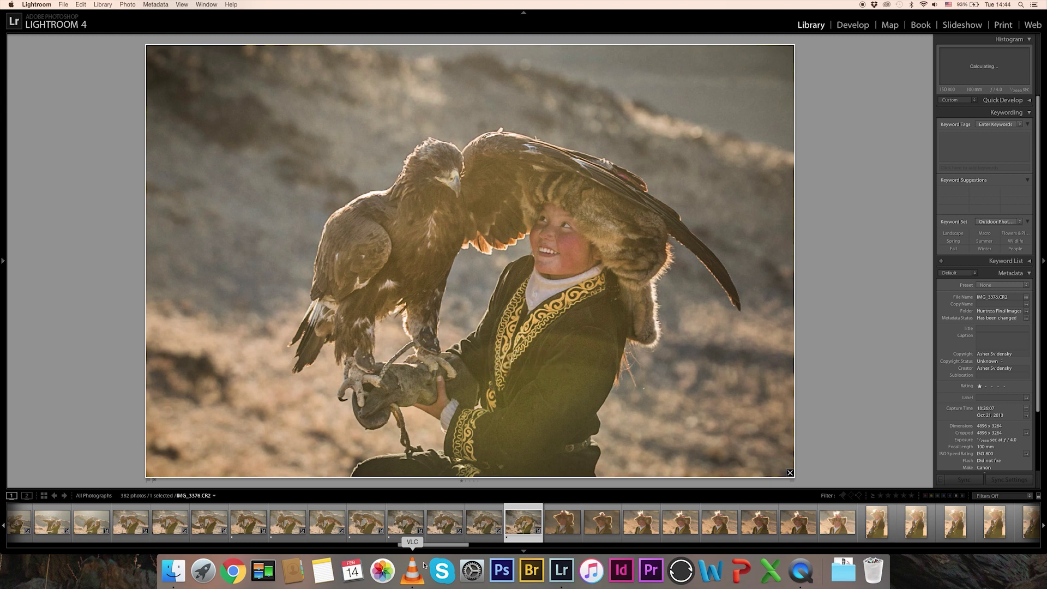
# - Go back through the portraits to the one just before IMG_3368 and rate it one star
pyautogui.press('Left')
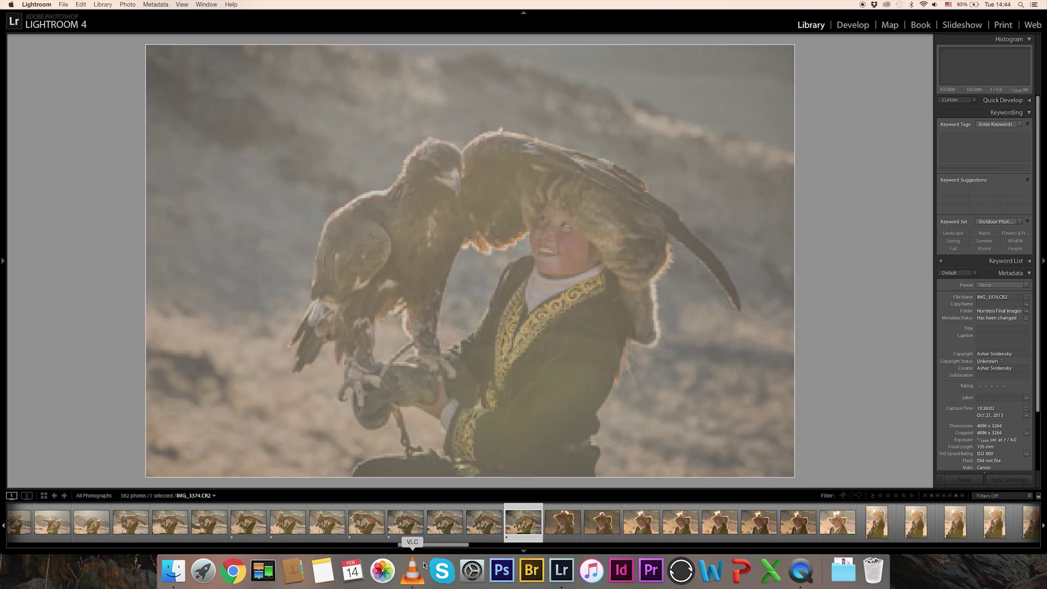
pyautogui.press('Left')
pyautogui.press('Left')
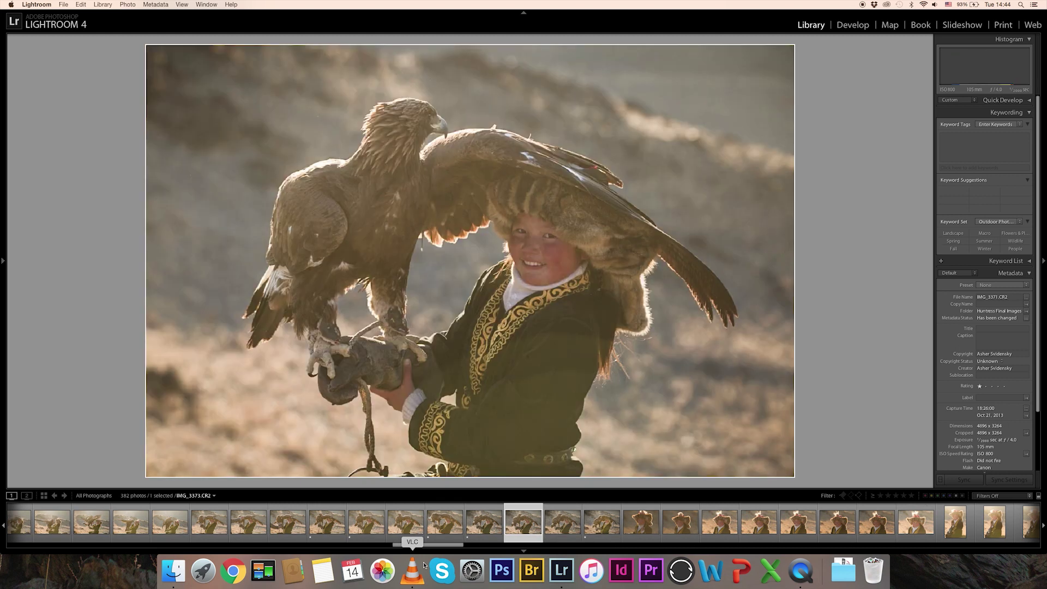
pyautogui.press('Left')
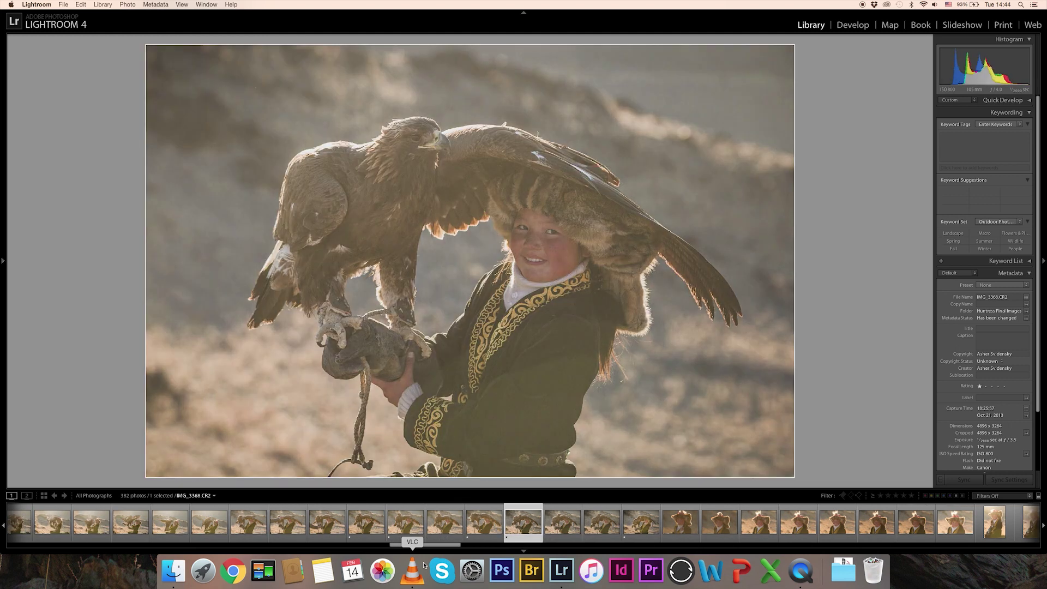
pyautogui.press('Left')
pyautogui.press('1')
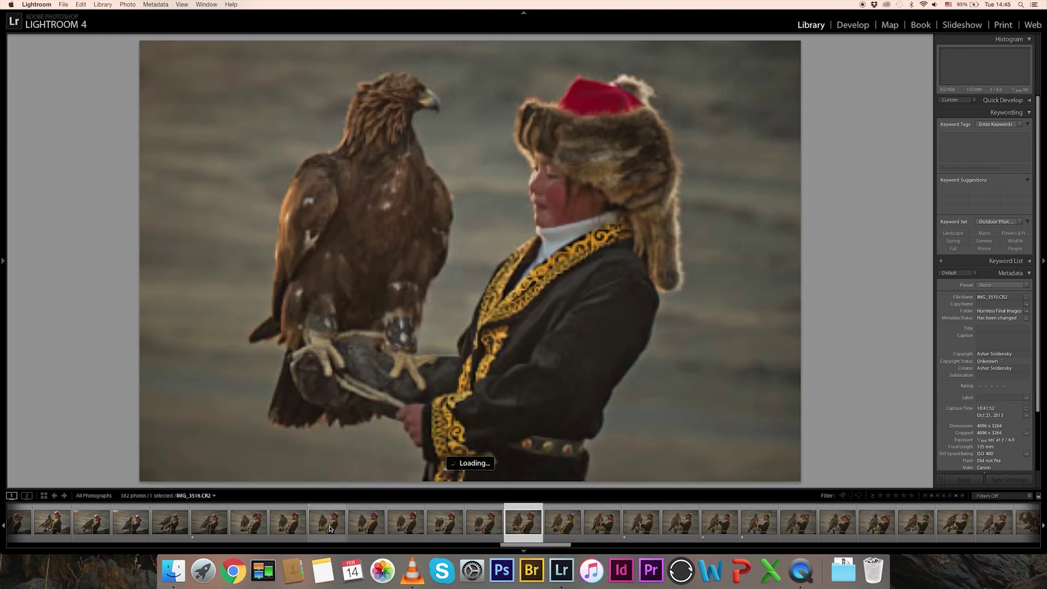
# - Examine IMG_3519 at full magnification, checking the focus on the girl's face and the eagle's head
pyautogui.press('Right')
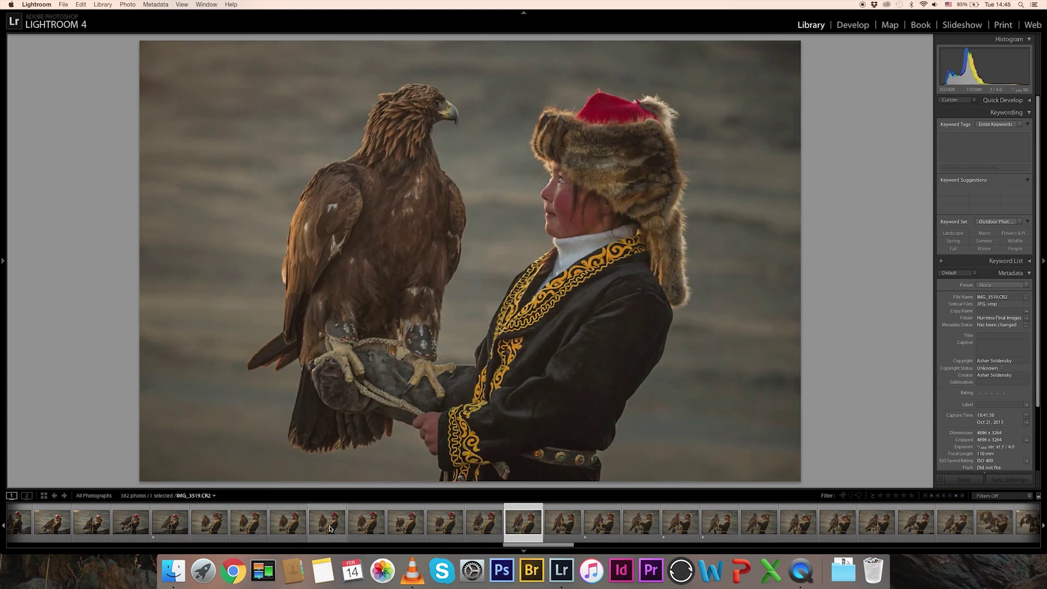
pyautogui.click(563, 186)
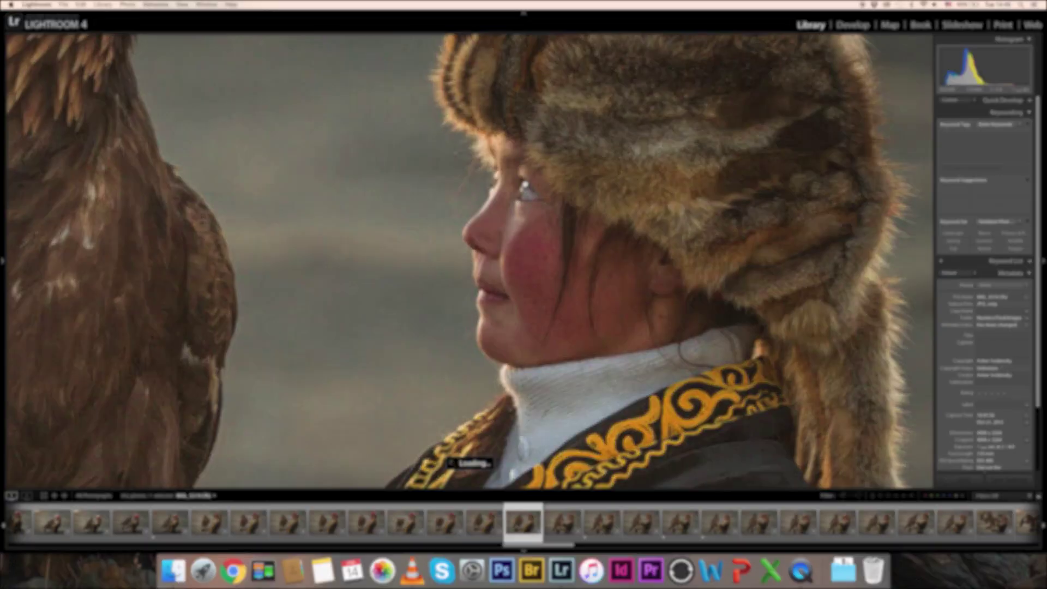
pyautogui.press('z')
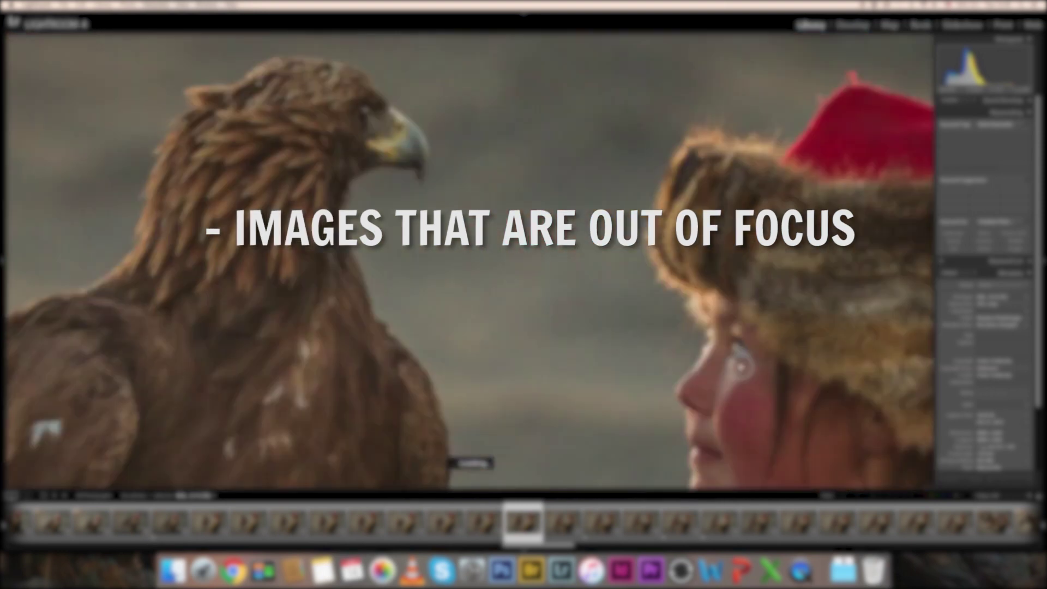
pyautogui.click(382, 180)
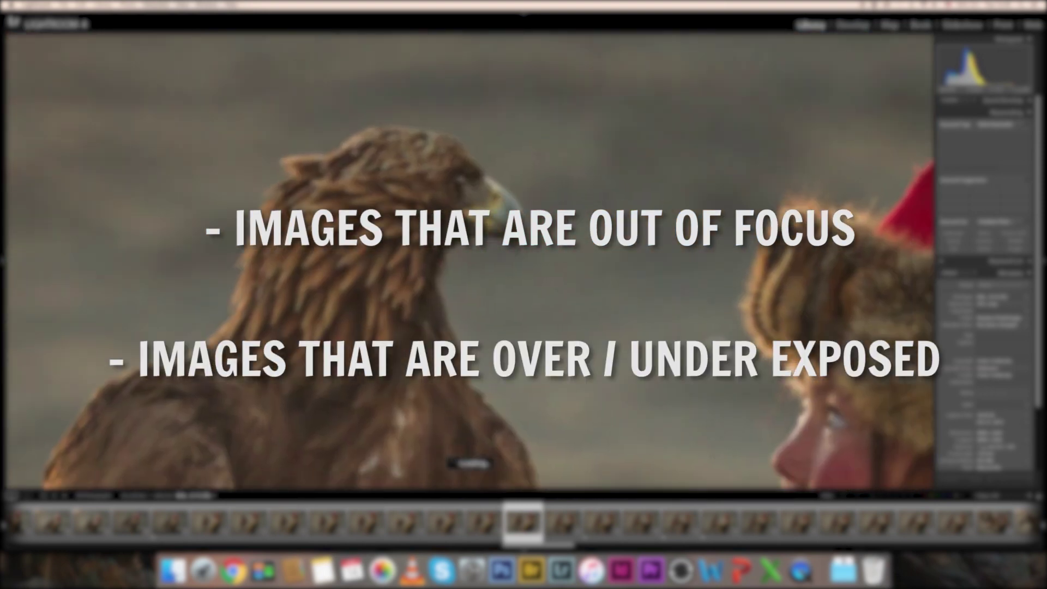
pyautogui.click(615, 289)
pyautogui.click(615, 290)
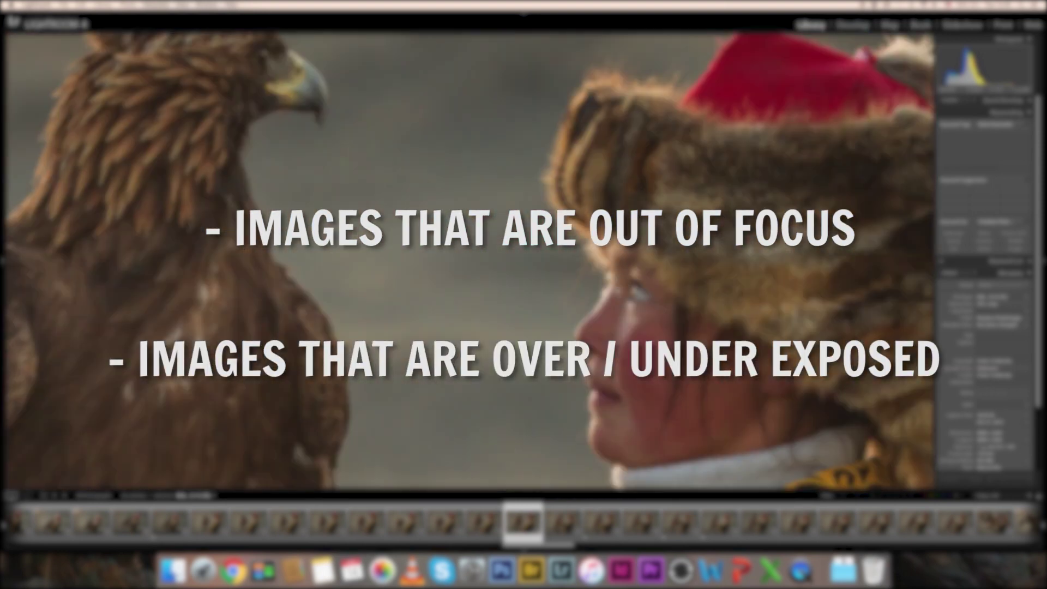
pyautogui.click(606, 293)
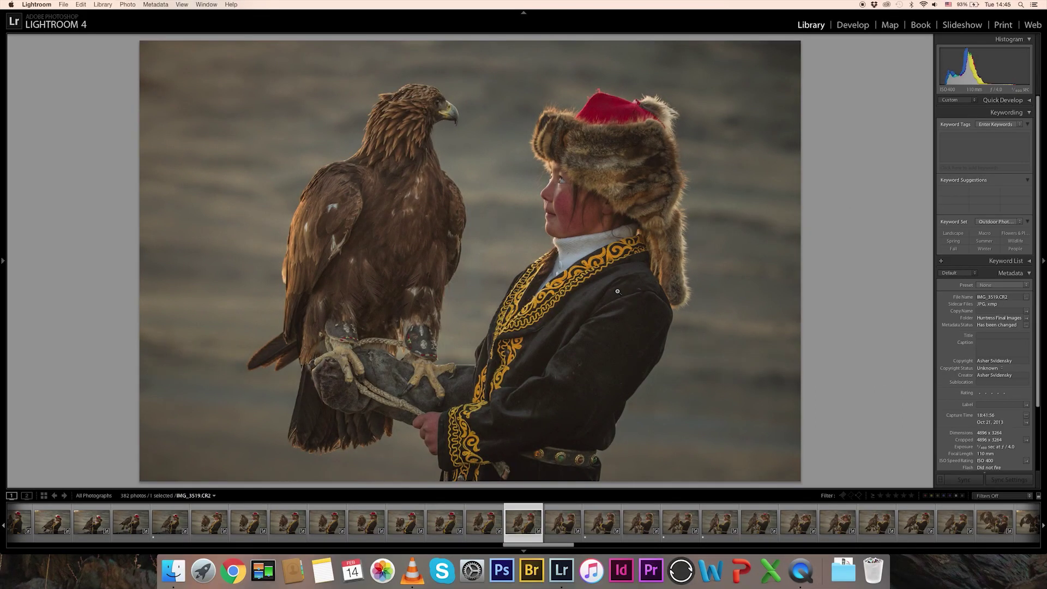
# - Browse the photos after IMG_3519 one by one to compare the poses of the girl and eagle
pyautogui.press('Right')
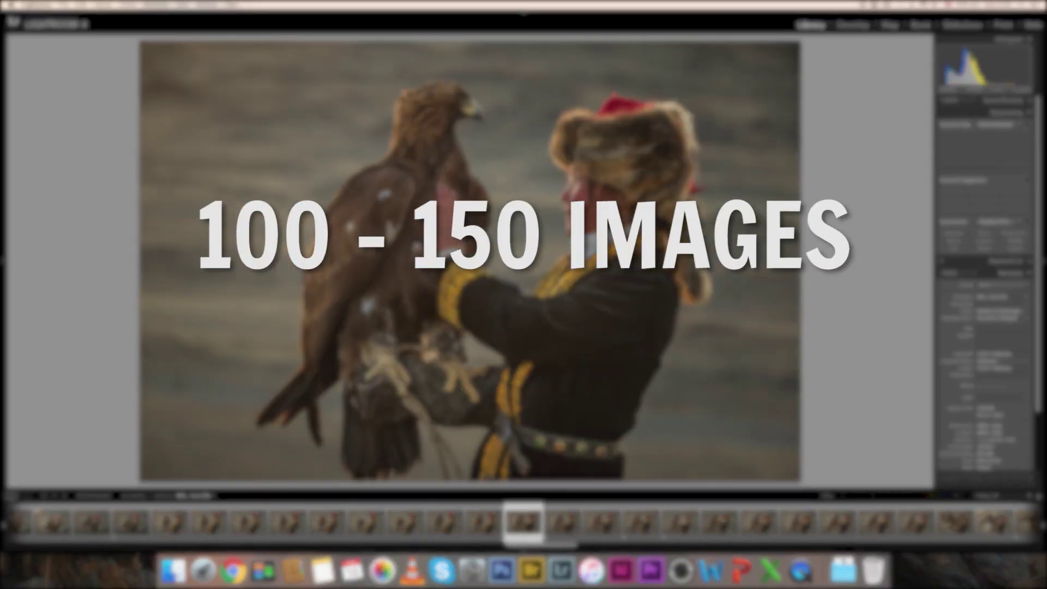
pyautogui.press('Right')
pyautogui.press('Right')
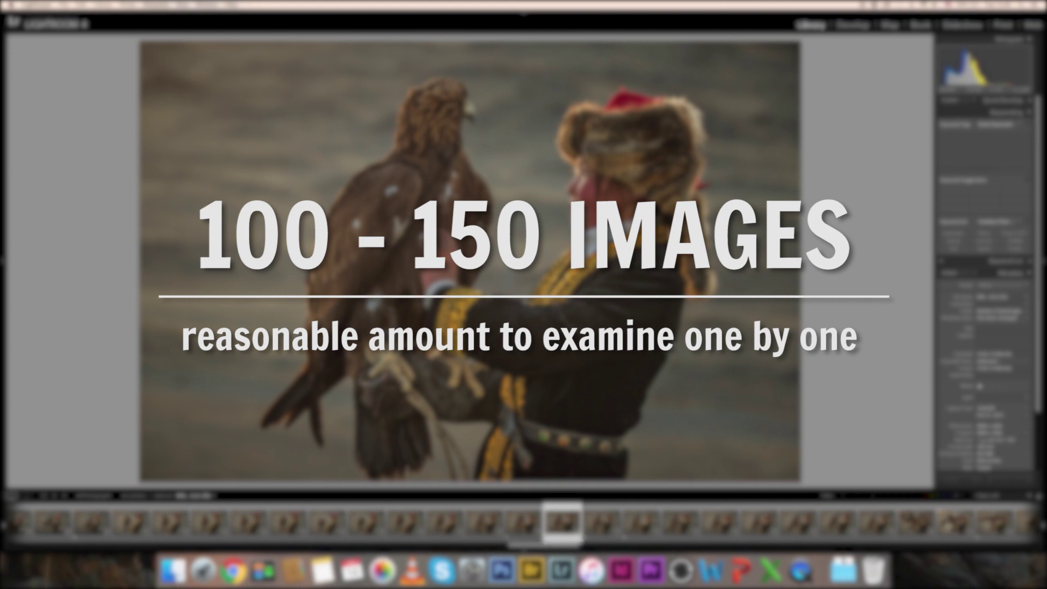
pyautogui.press('Right')
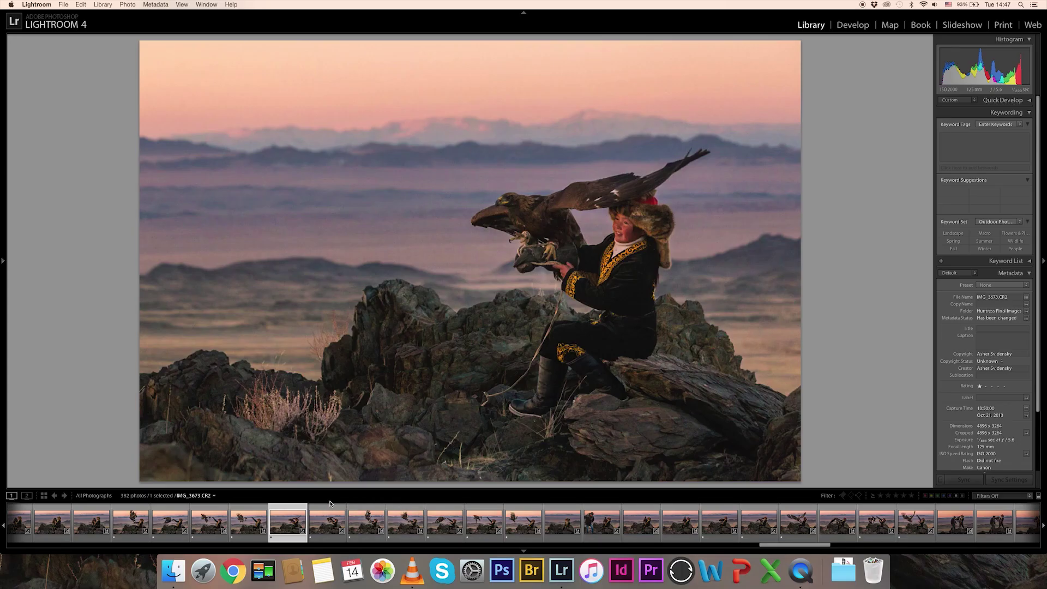
# - Review the sunset eagle-release sequence frame by frame from IMG_3673 to IMG_3679
pyautogui.press('Right')
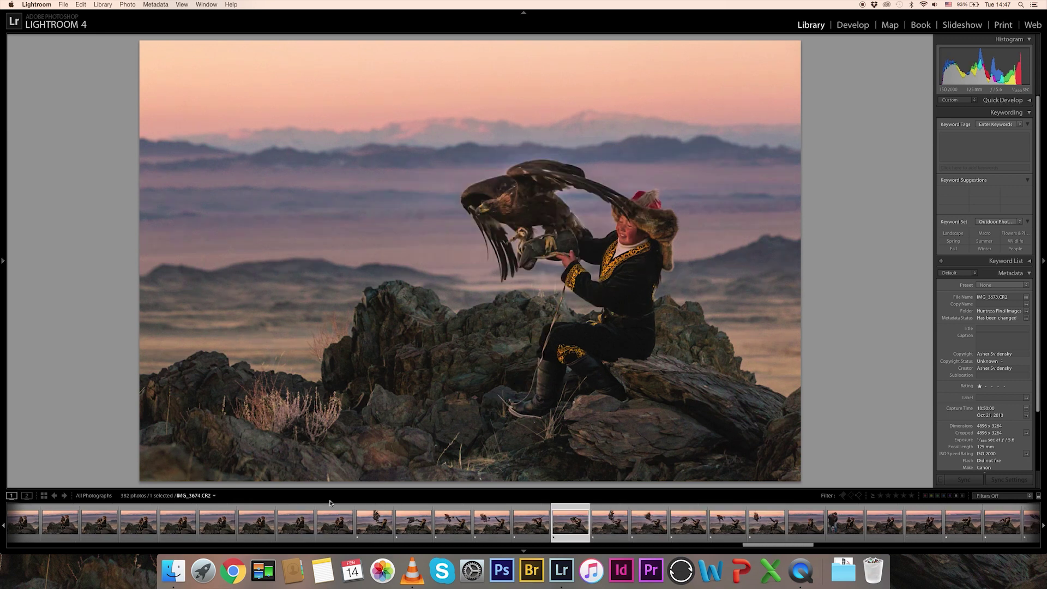
pyautogui.press('Right')
pyautogui.press('Right')
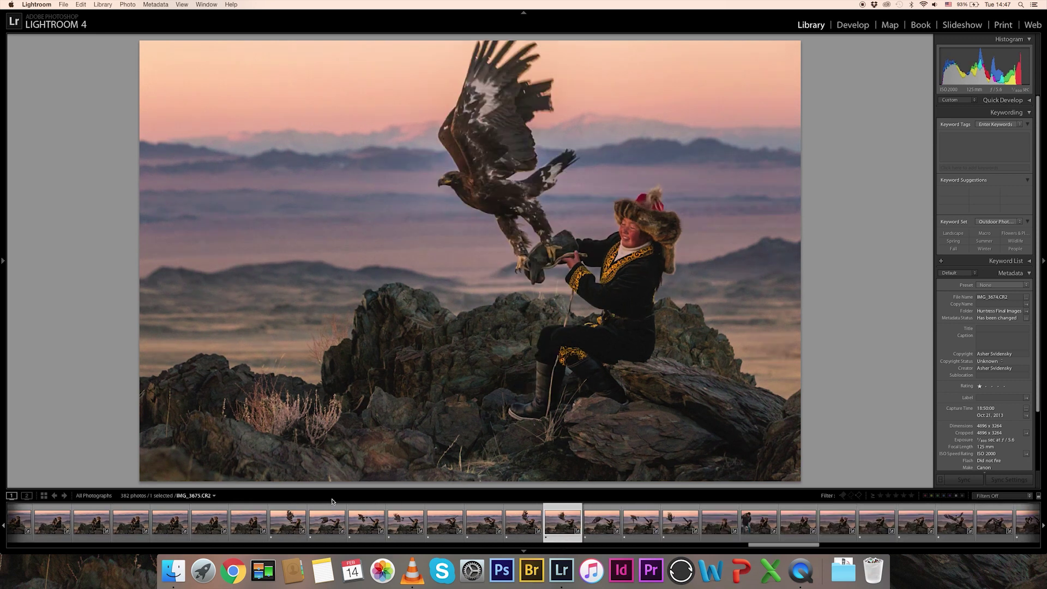
pyautogui.press('Right')
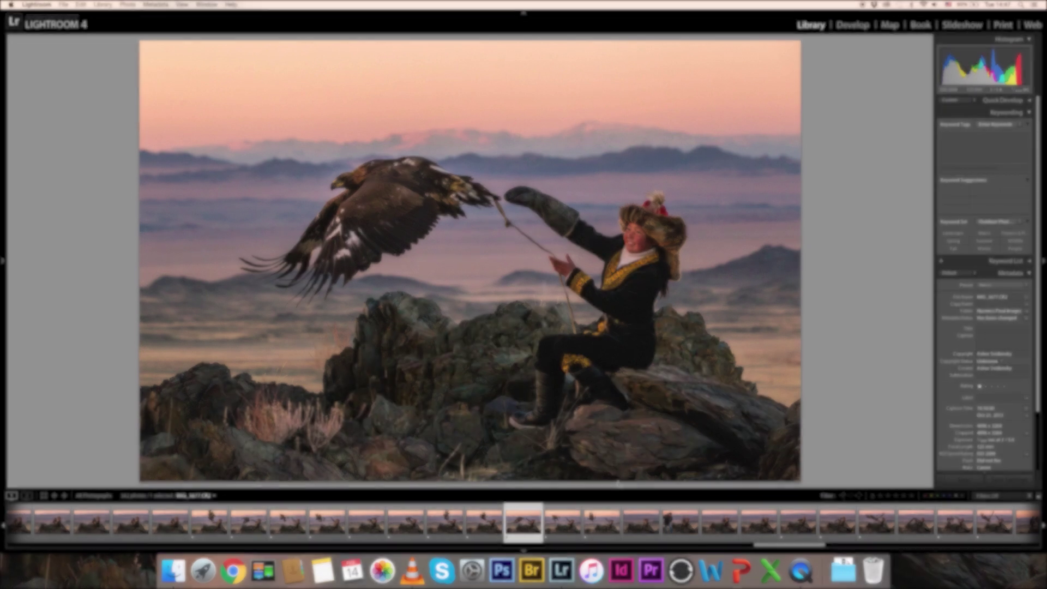
pyautogui.press('Right')
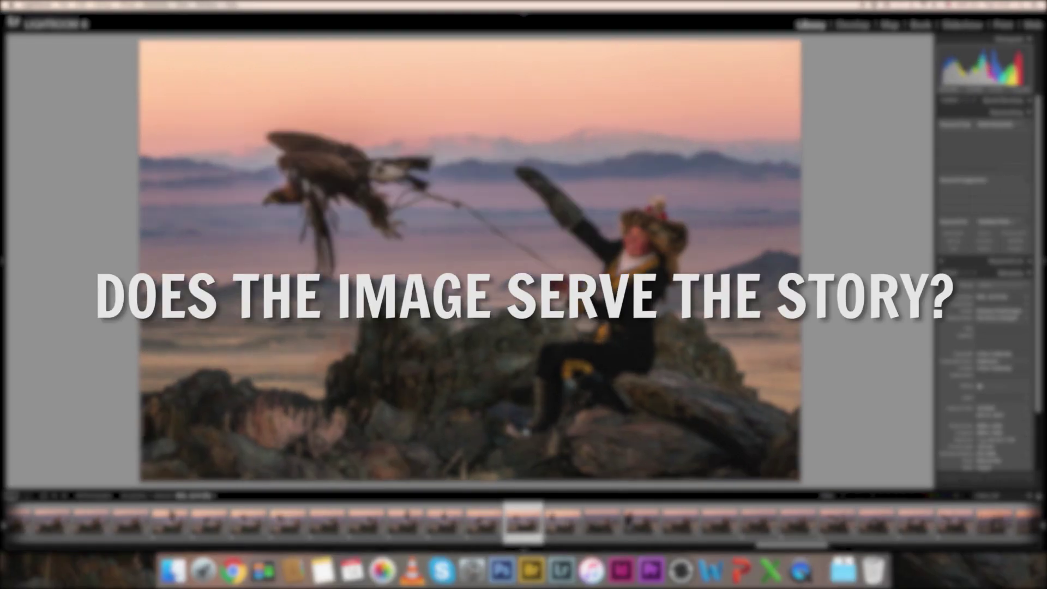
pyautogui.press('Right')
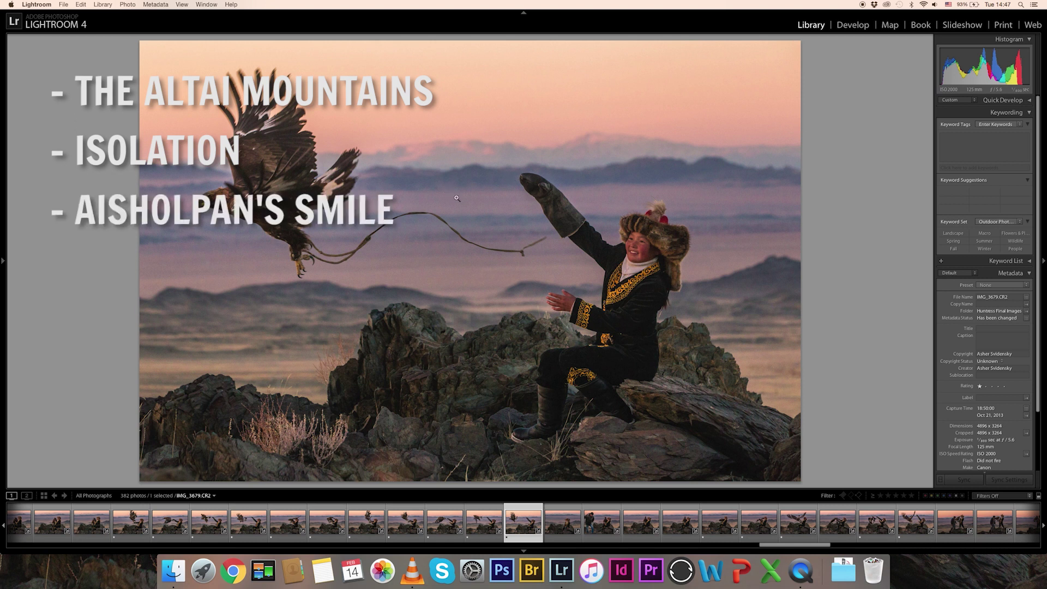
# - Inspect the girl's smile and the flying eagle in IMG_3679 at full magnification, then return to the whole image
pyautogui.click(637, 239)
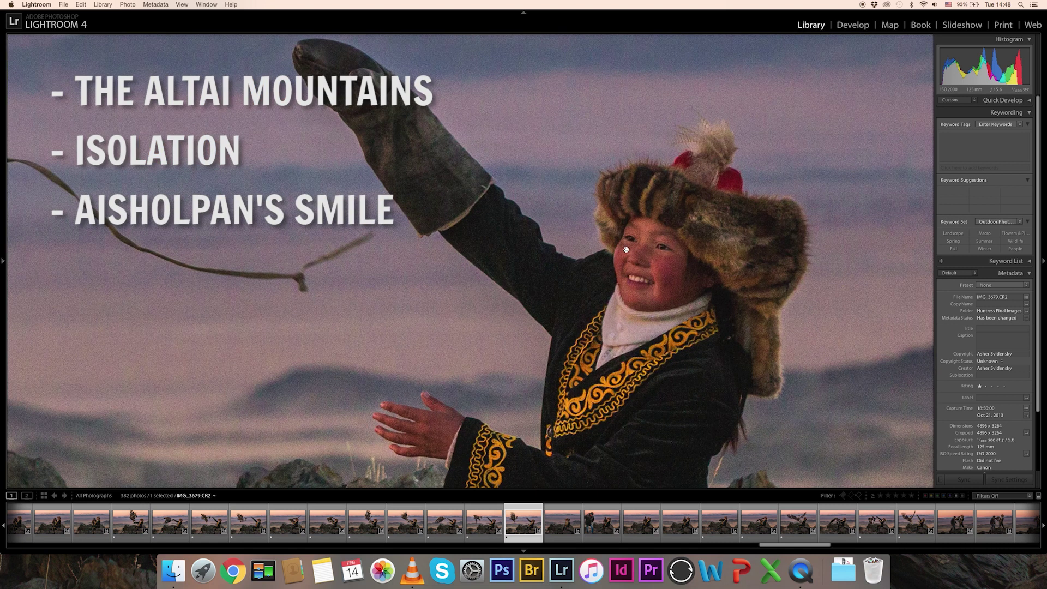
pyautogui.moveTo(215, 173); pyautogui.dragTo(928, 300)
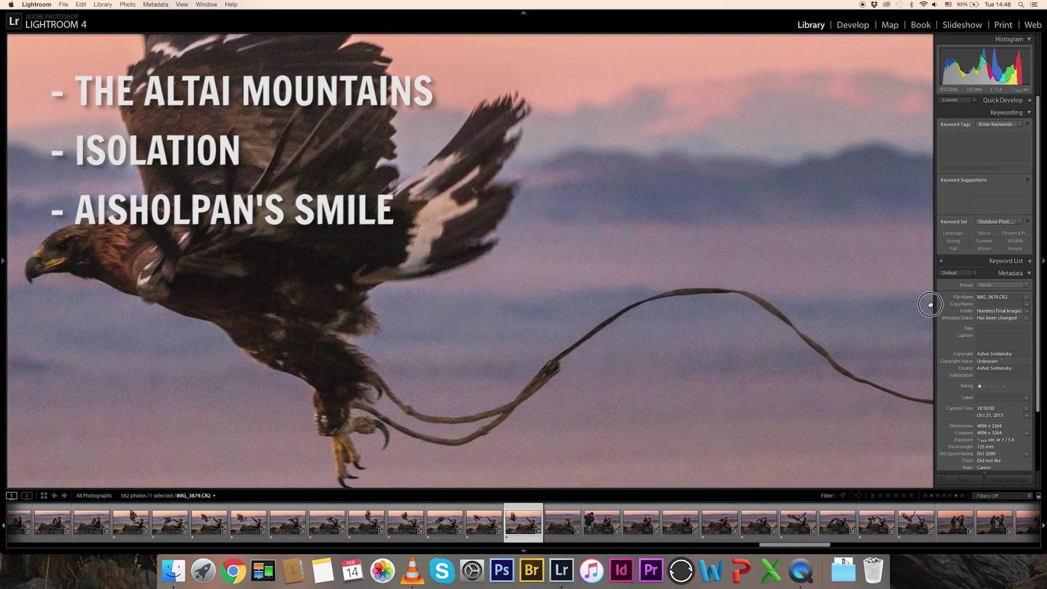
pyautogui.click(666, 301)
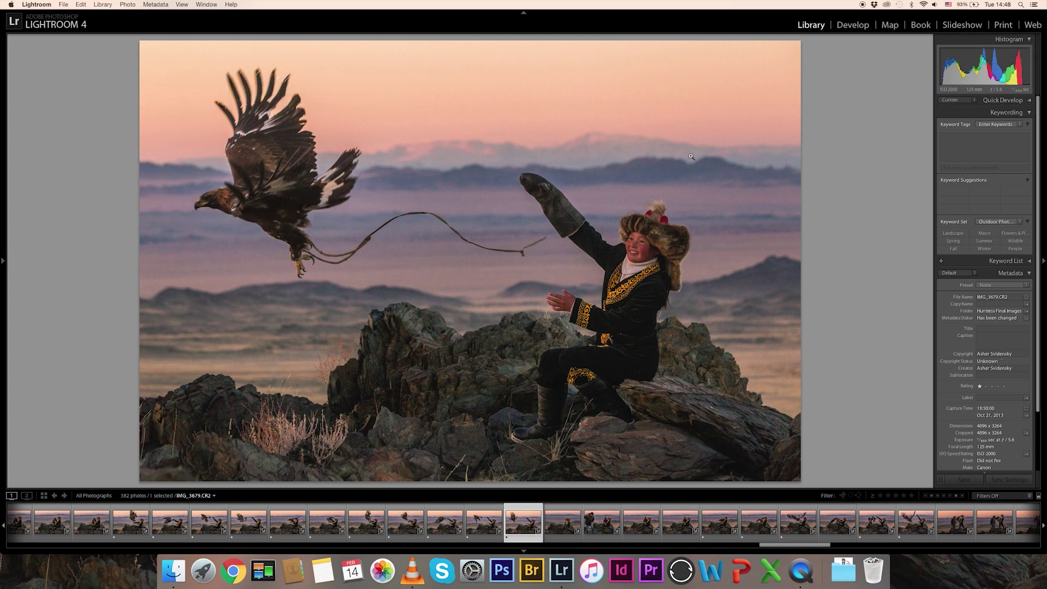
# - Bring IMG_3679 into the full-screen Develop module and reset Vibrance, Clarity, Blacks, Shadows, Highlights, Contrast and Exposure to 0
pyautogui.click(845, 26)
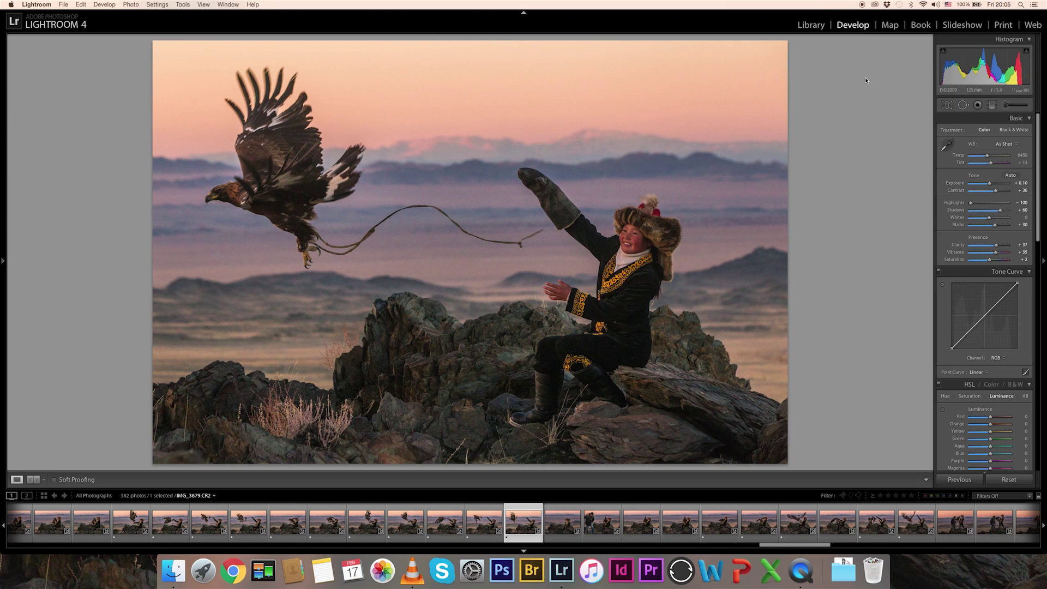
pyautogui.press('f')
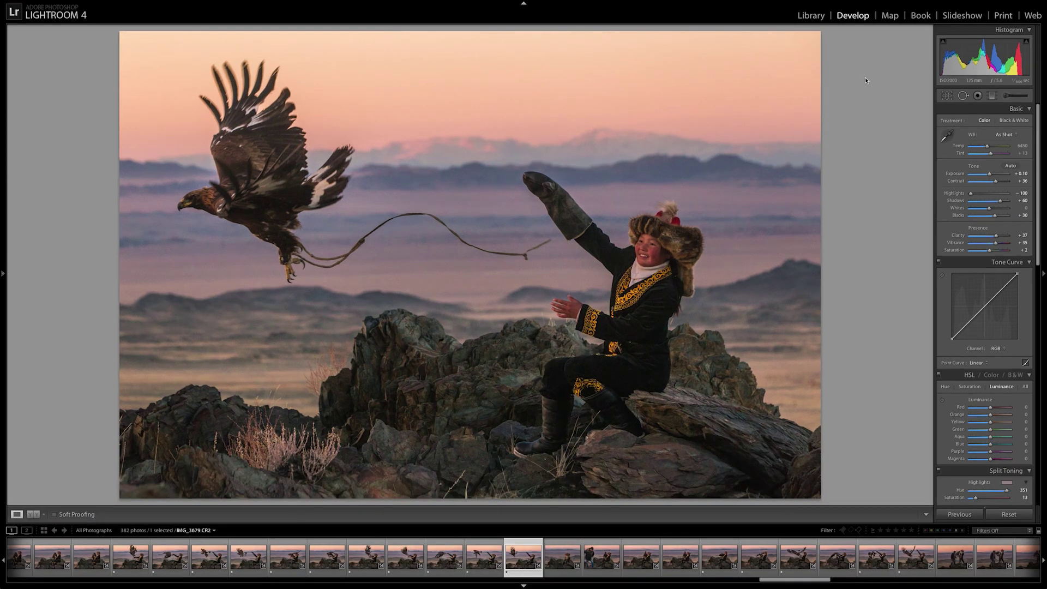
pyautogui.doubleClick(995, 243)
pyautogui.doubleClick(996, 235)
pyautogui.doubleClick(994, 216)
pyautogui.doubleClick(1000, 201)
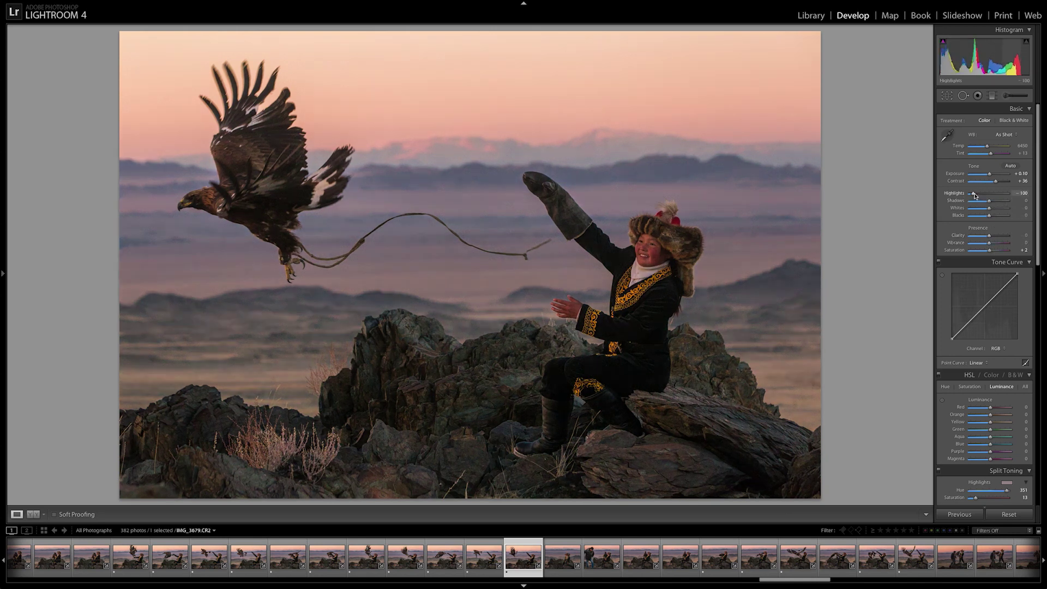
pyautogui.doubleClick(975, 194)
pyautogui.doubleClick(993, 182)
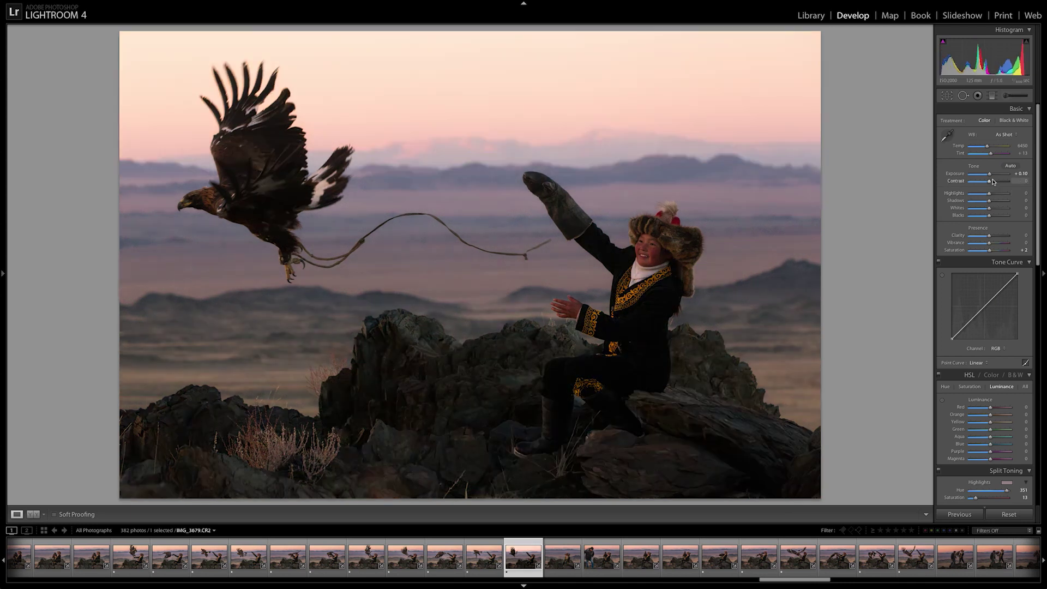
pyautogui.doubleClick(990, 174)
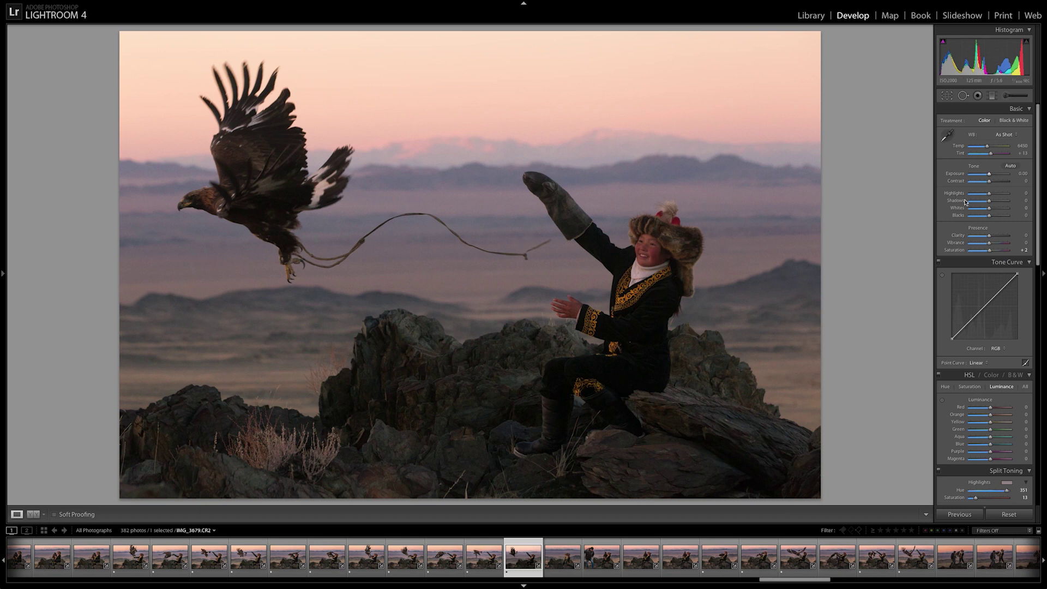
# - Brighten the dark areas of the photo by setting Shadows to +45 and Blacks to +27
pyautogui.moveTo(990, 205); pyautogui.dragTo(999, 204)
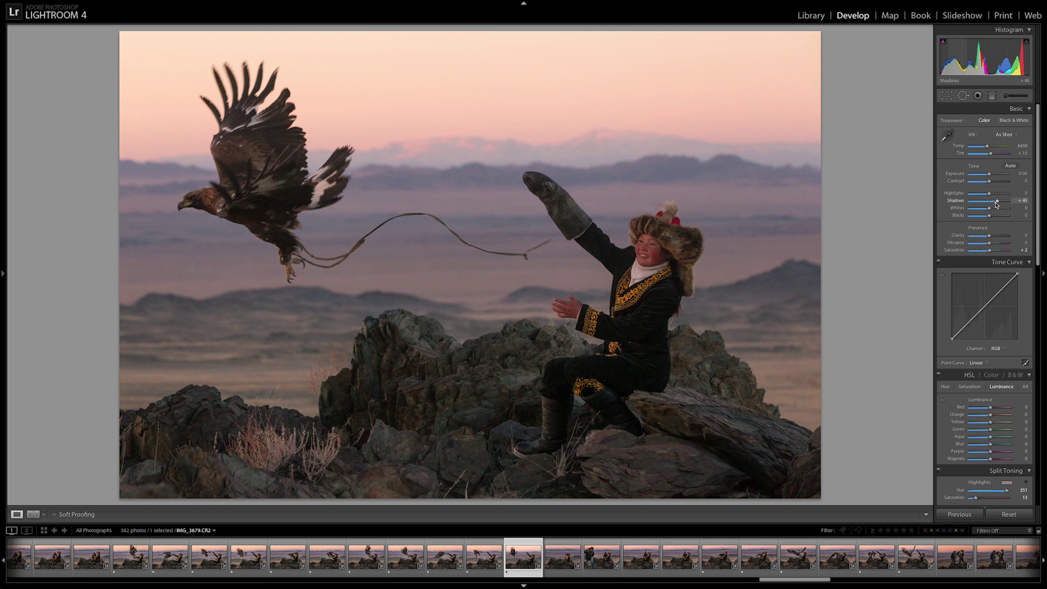
pyautogui.click(991, 217)
pyautogui.moveTo(991, 216); pyautogui.dragTo(994, 217)
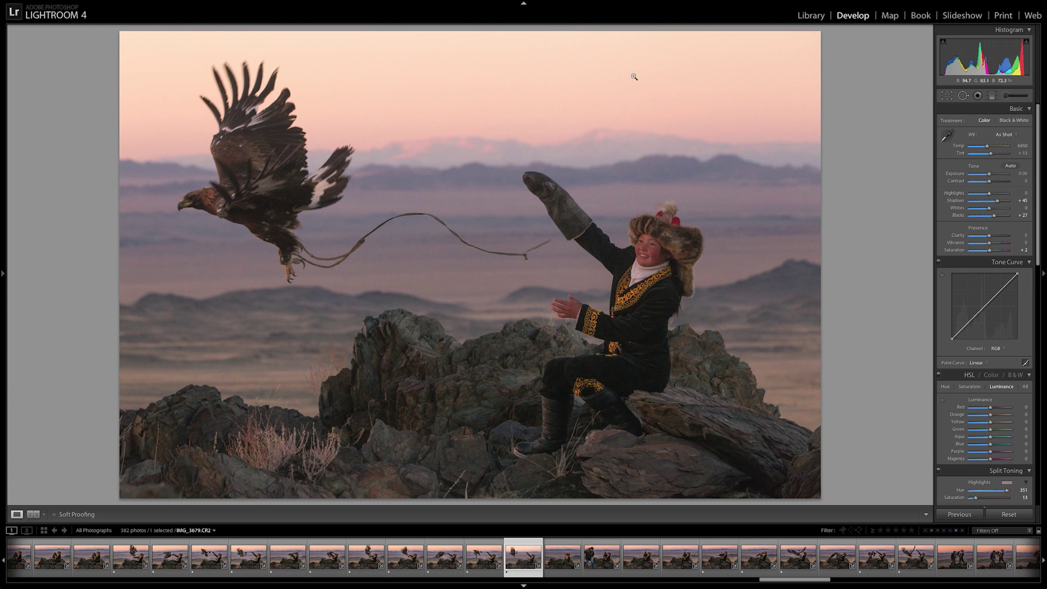
# - Recover the bright sky by setting Highlights to -100, and deepen the tones of the photo with Contrast at +21
pyautogui.moveTo(989, 195); pyautogui.dragTo(970, 195)
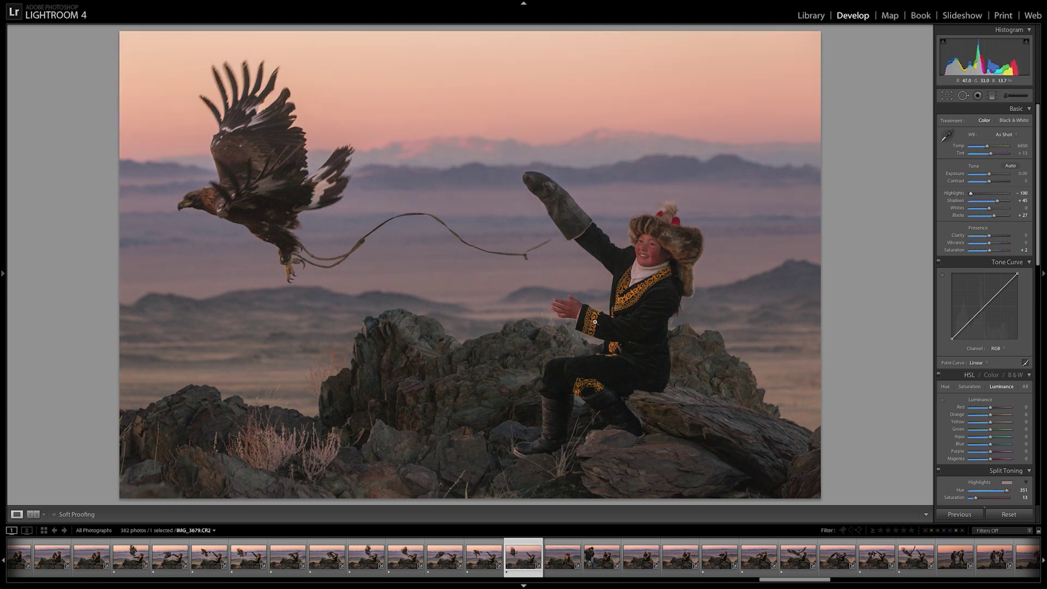
pyautogui.click(660, 314)
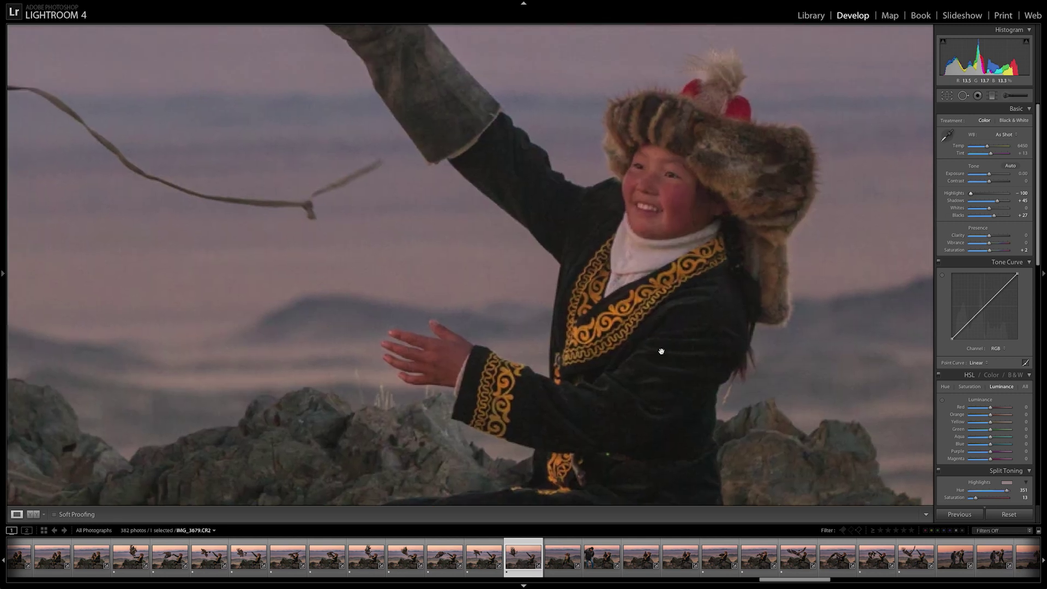
pyautogui.click(662, 352)
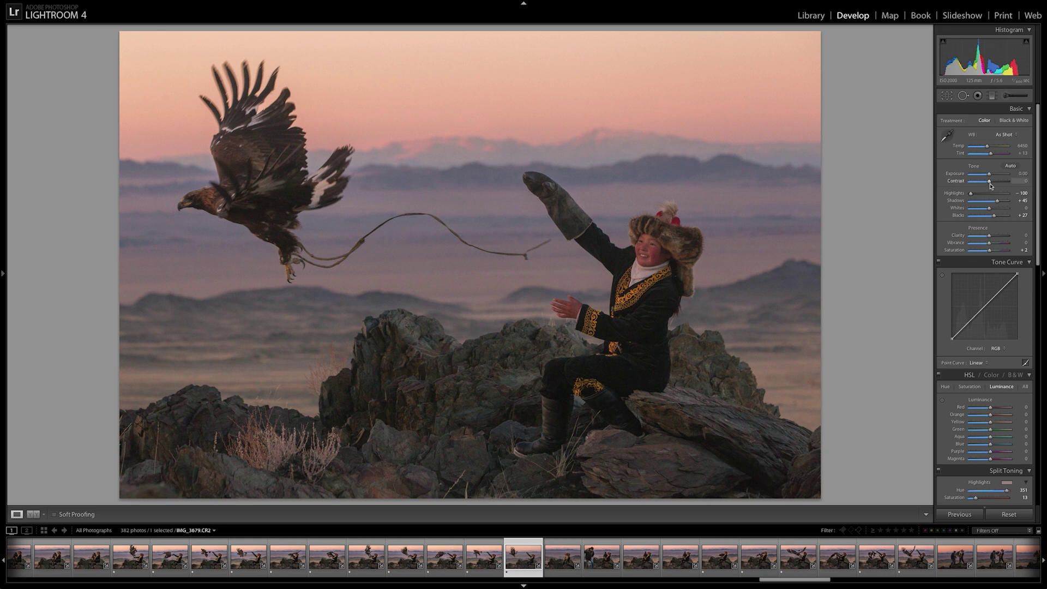
pyautogui.moveTo(990, 185); pyautogui.dragTo(994, 185)
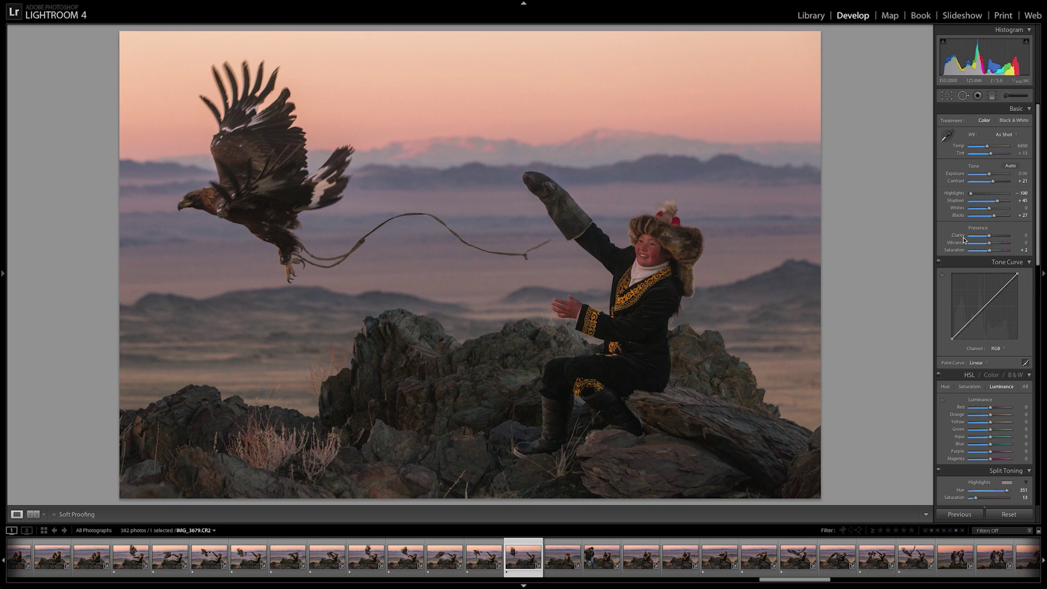
# - Strengthen the photo's midtone definition and muted colours by setting Clarity to +34 and Vibrance to +33
pyautogui.moveTo(988, 236); pyautogui.dragTo(995, 237)
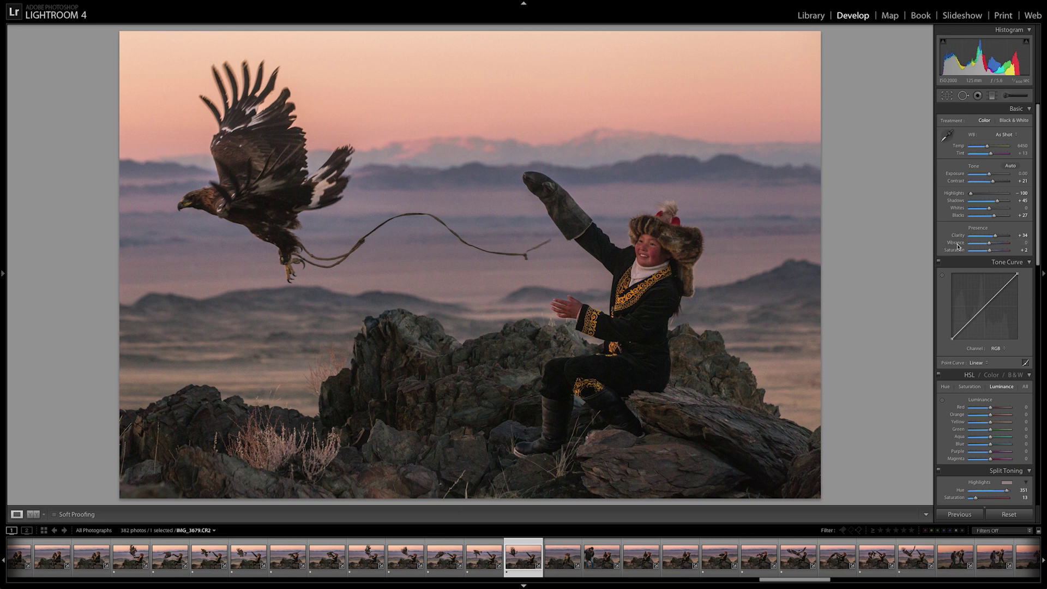
pyautogui.moveTo(989, 244); pyautogui.dragTo(997, 246)
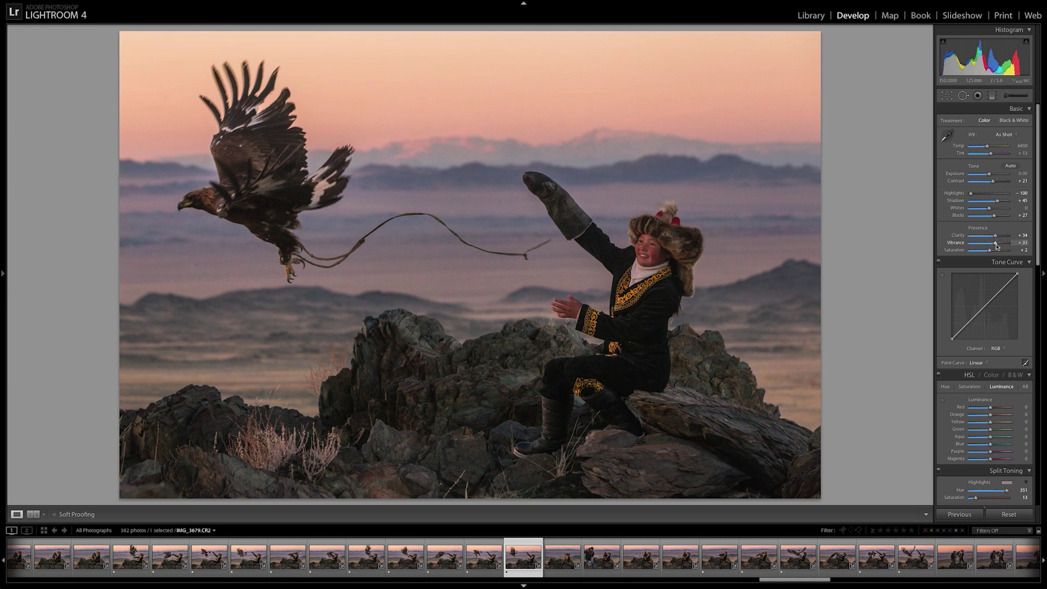